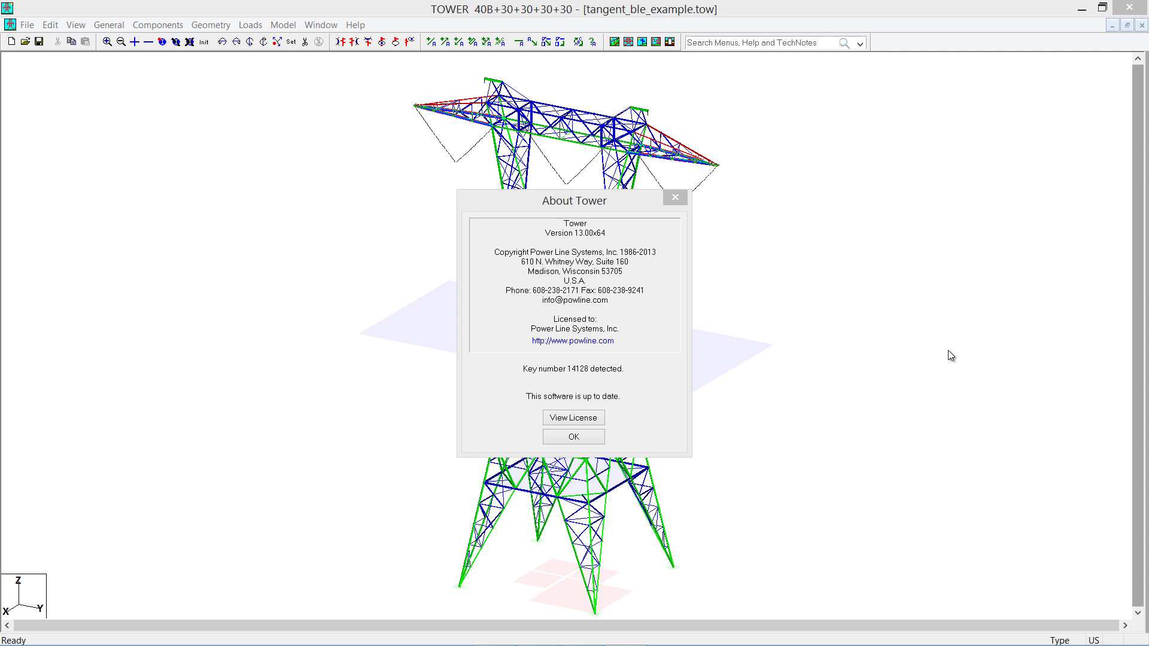
Open the Family Manager for the tower model and preview the 20B+20+20+20+20 configuration
{"action": "left_click", "coordinate": [574, 437]}
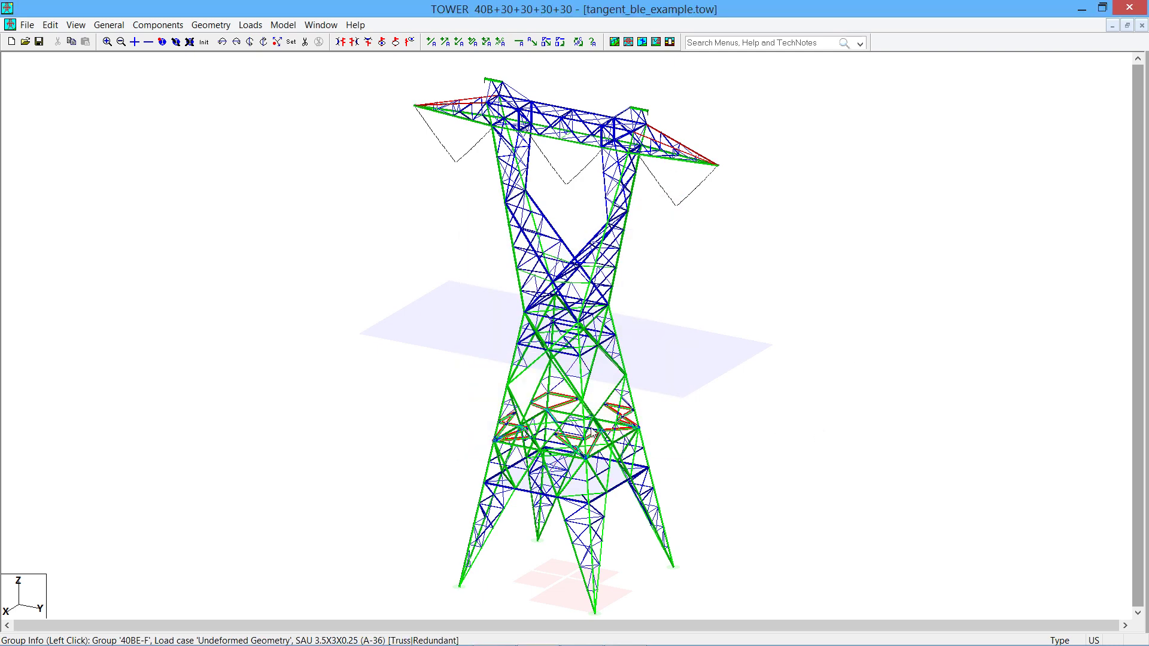
{"action": "left_click", "coordinate": [270, 27]}
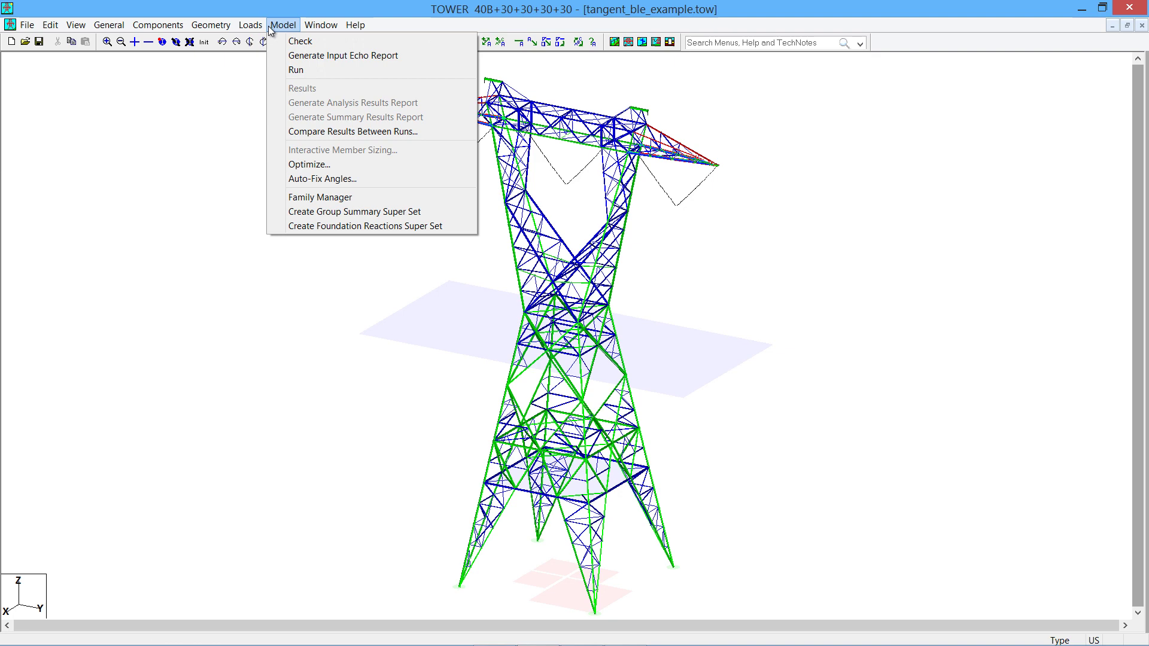
{"action": "left_click", "coordinate": [306, 199]}
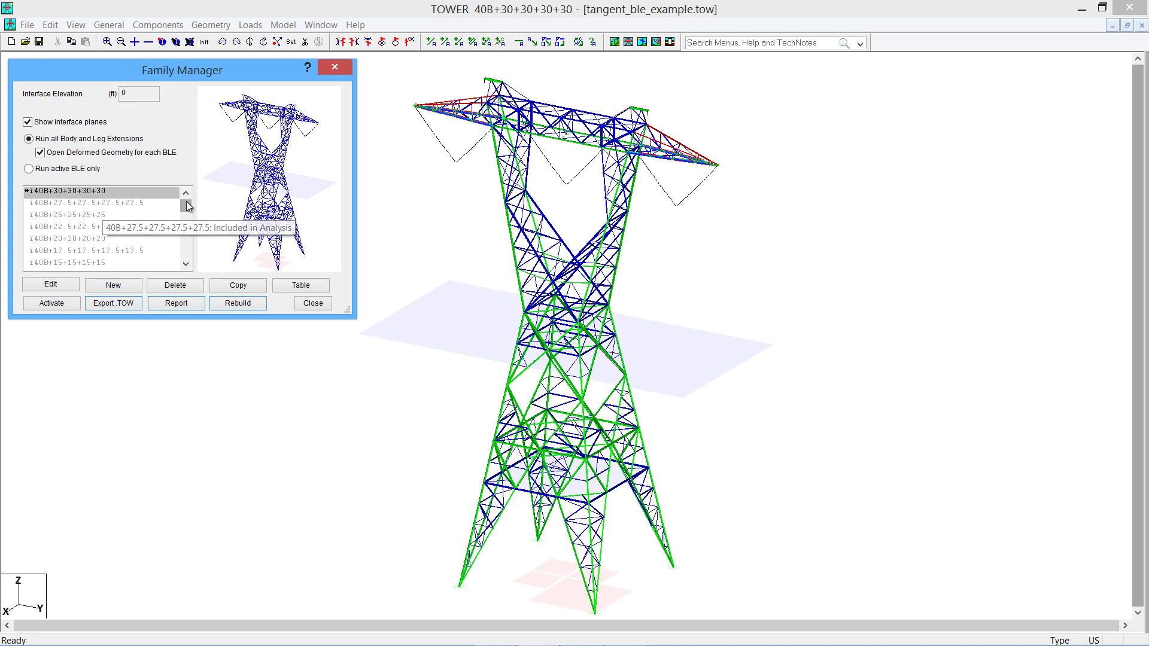
{"action": "left_click_drag", "start_coordinate": [186, 206], "coordinate": [187, 232]}
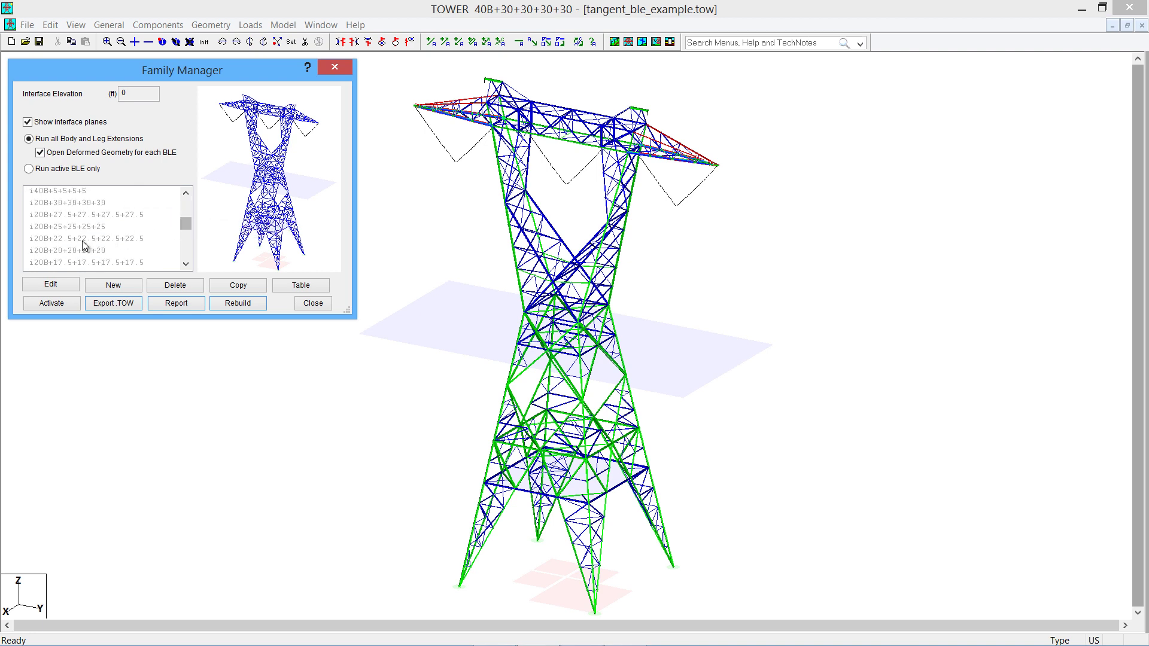
{"action": "left_click", "coordinate": [73, 252]}
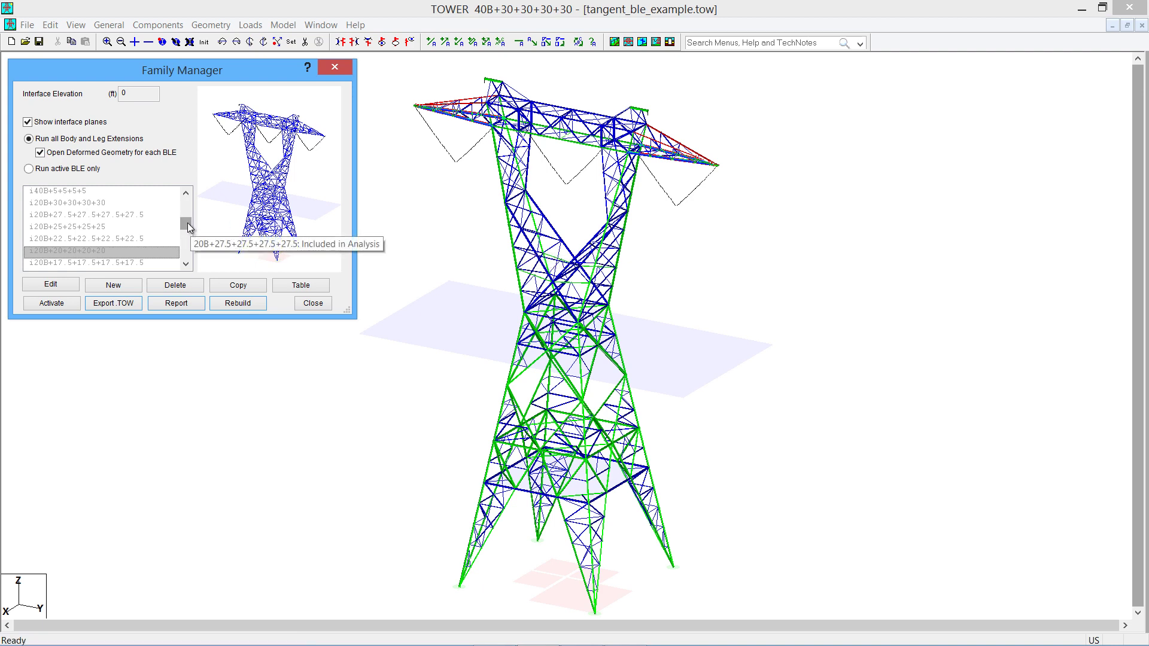
Copy the 40B+30+30+30+30 configuration and open the copy's body and leg settings, keeping the suggested name and an empty description
{"action": "left_click_drag", "start_coordinate": [187, 227], "coordinate": [185, 205]}
{"action": "left_click", "coordinate": [71, 192]}
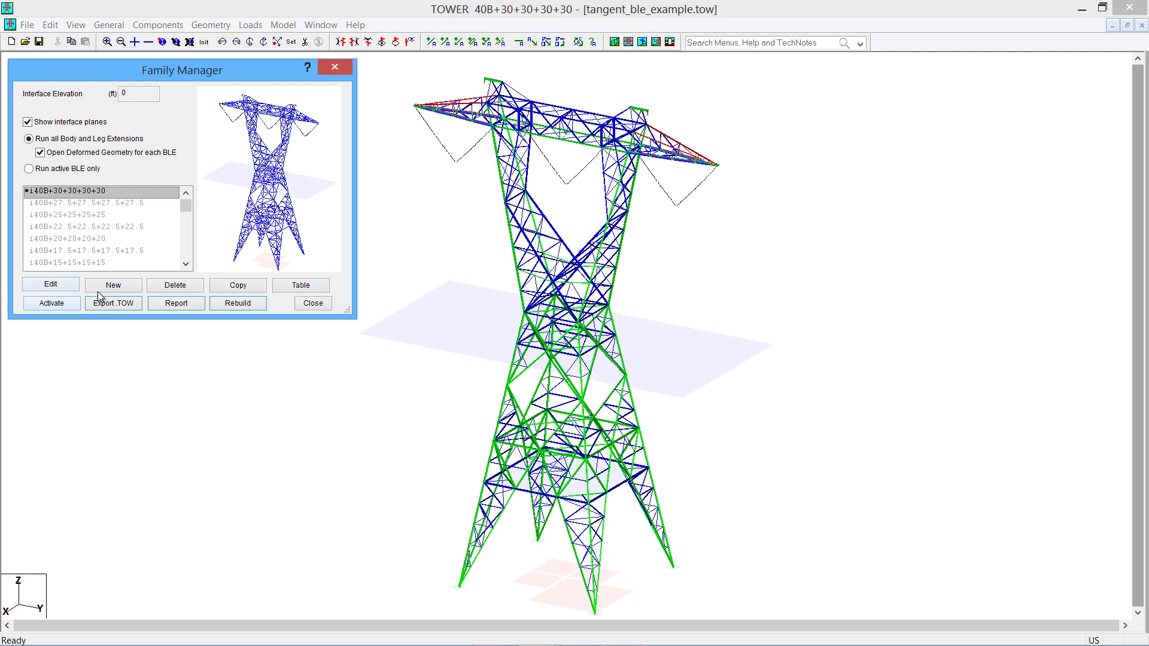
{"action": "left_click", "coordinate": [238, 285]}
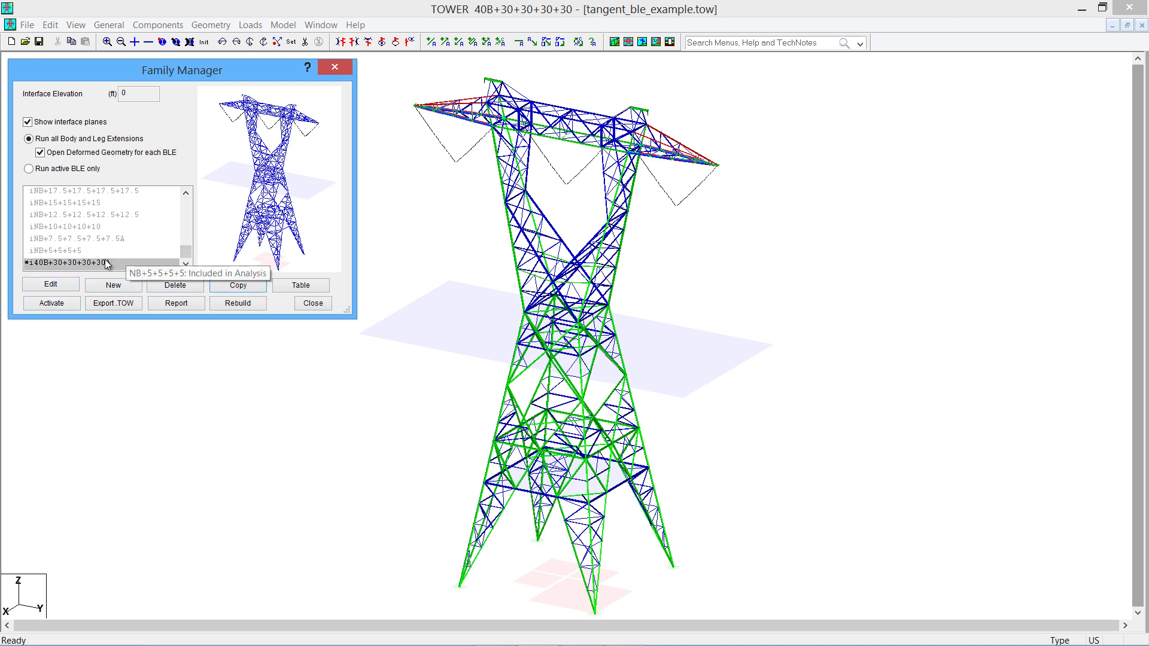
{"action": "left_click", "coordinate": [63, 285]}
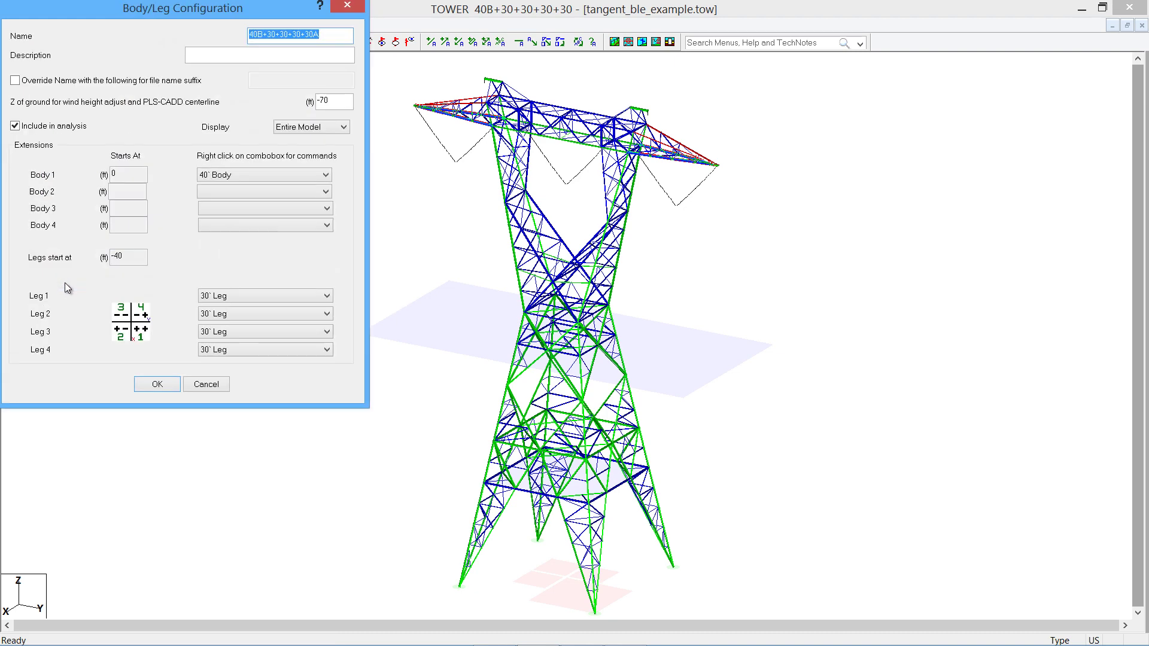
{"action": "left_click", "coordinate": [269, 35]}
{"action": "left_click_drag", "start_coordinate": [269, 35], "coordinate": [320, 34]}
{"action": "left_click", "coordinate": [263, 58]}
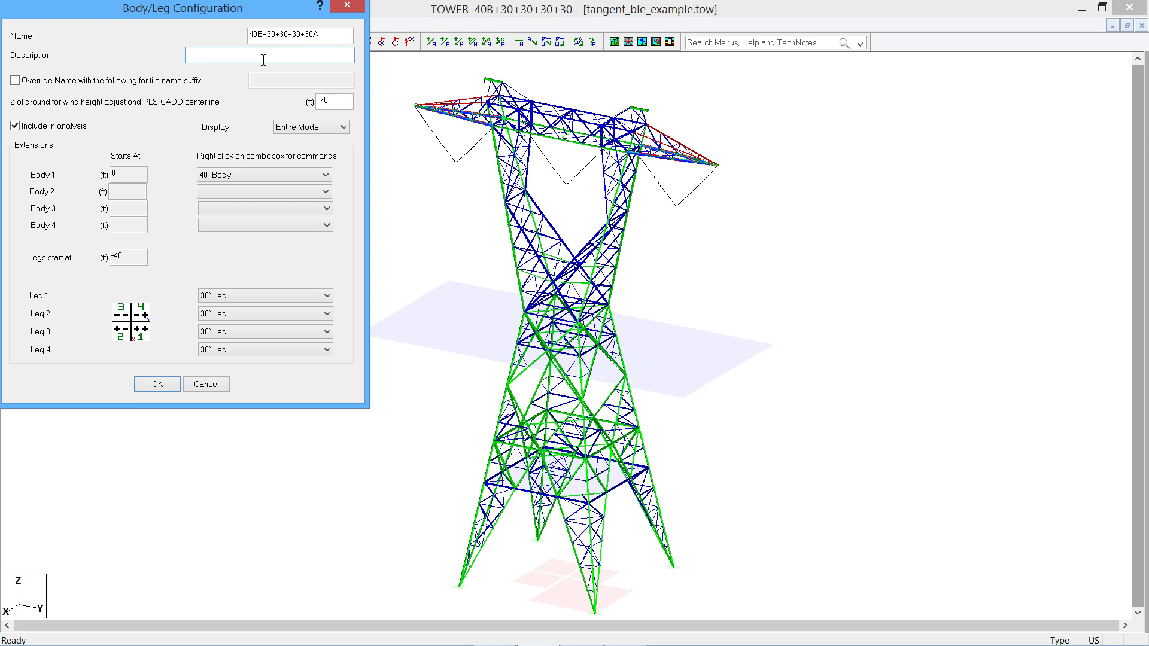
Assign the 20' Body as Body 1 of the copied configuration
{"action": "left_click", "coordinate": [241, 175]}
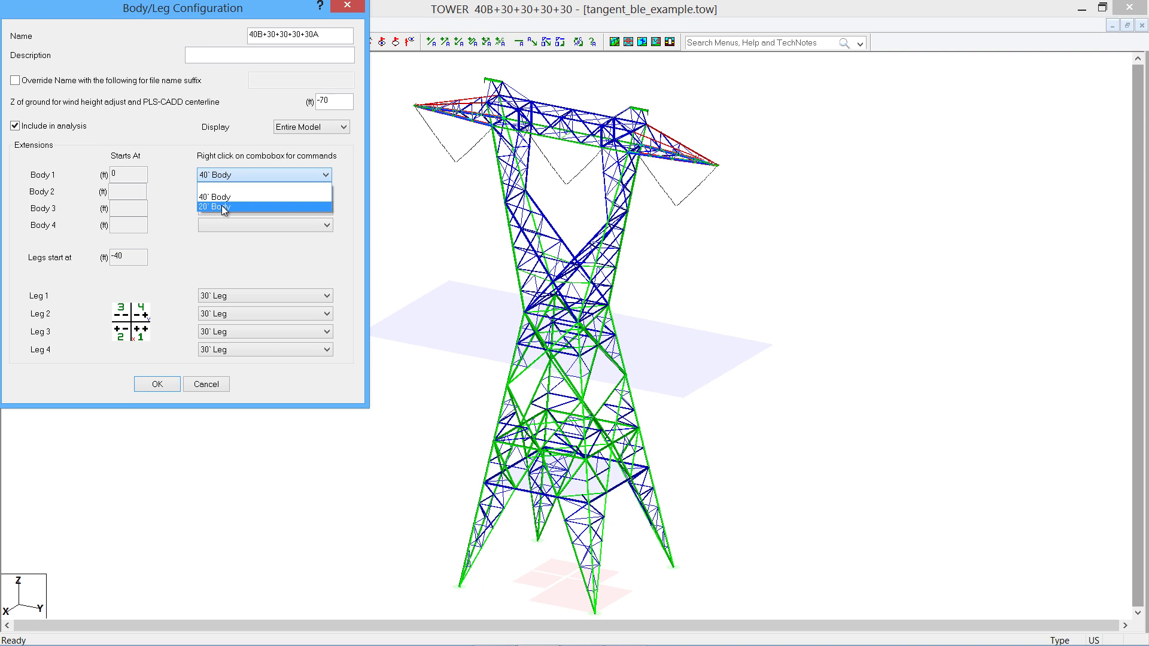
{"action": "left_click", "coordinate": [223, 207]}
{"action": "right_click", "coordinate": [242, 175]}
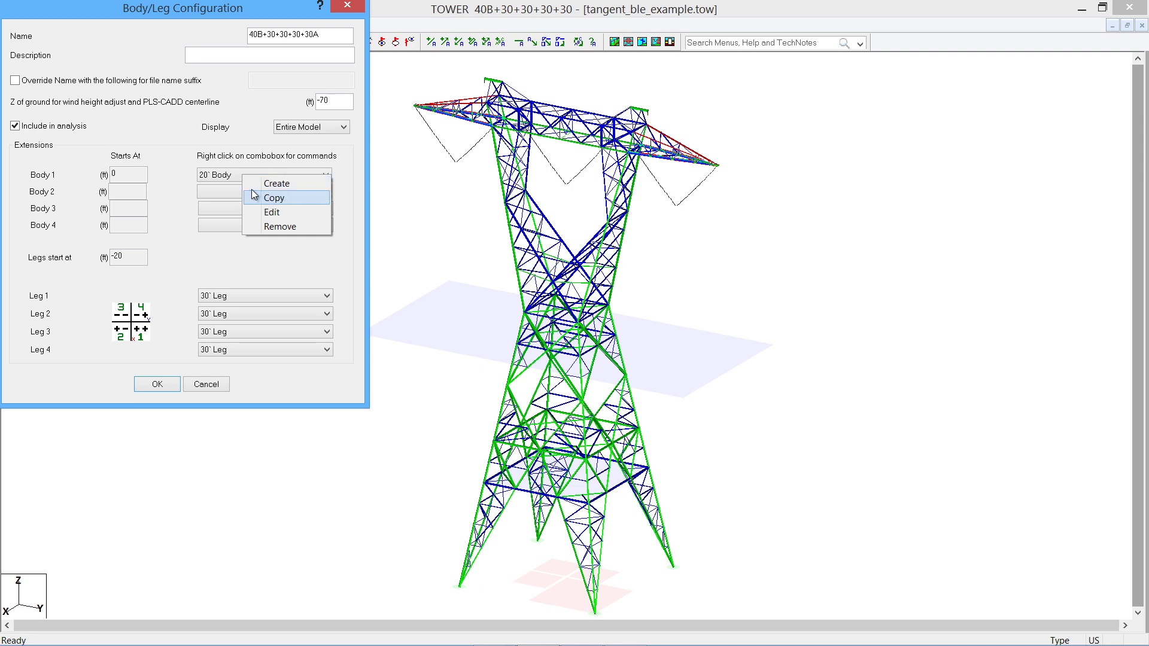
{"action": "left_click", "coordinate": [255, 197]}
{"action": "left_click", "coordinate": [223, 179]}
{"action": "left_click", "coordinate": [231, 205]}
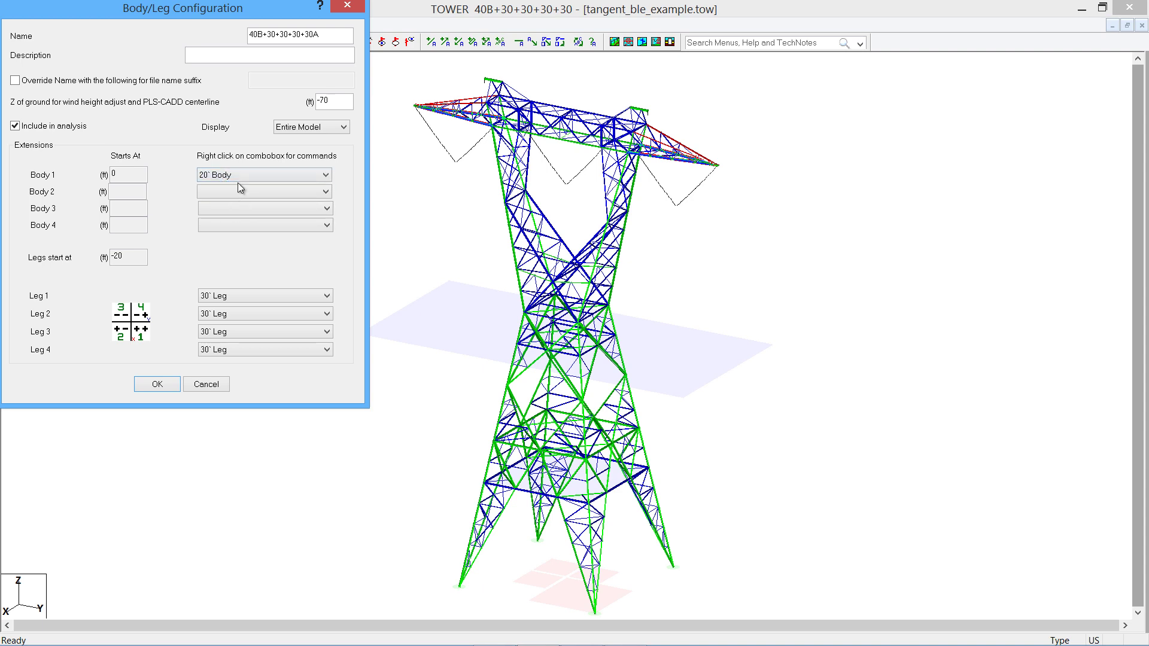
Assign the 7.5' Leg to Leg 1 and the 5' Leg to Leg 2
{"action": "left_click", "coordinate": [245, 297]}
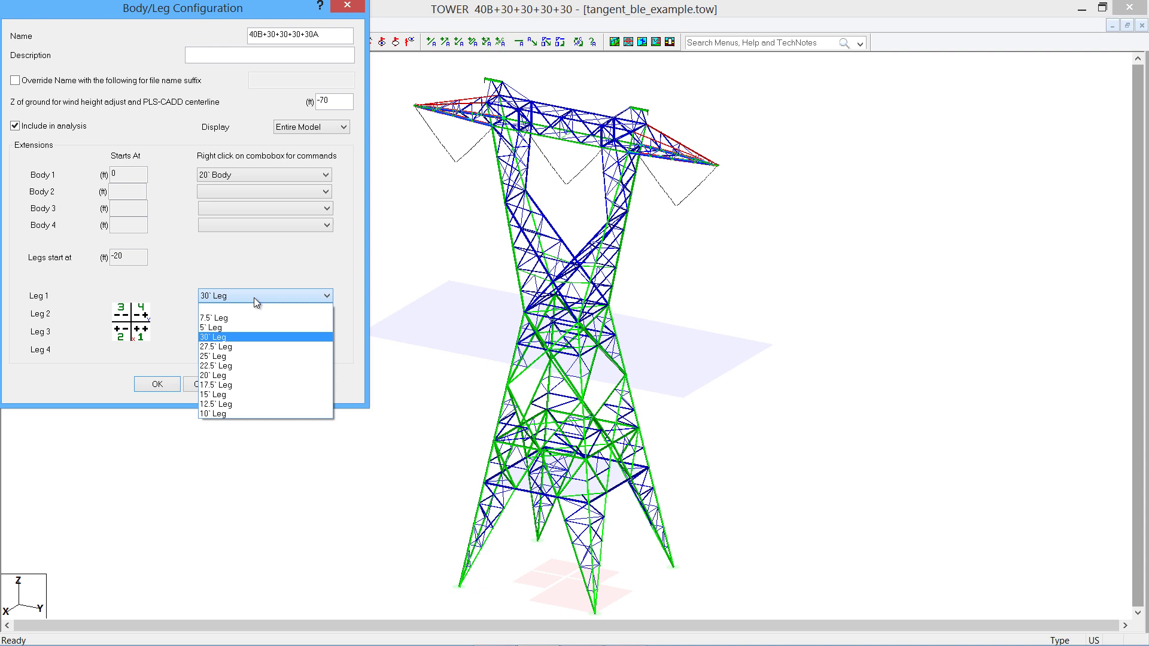
{"action": "left_click", "coordinate": [214, 318]}
{"action": "left_click", "coordinate": [223, 314]}
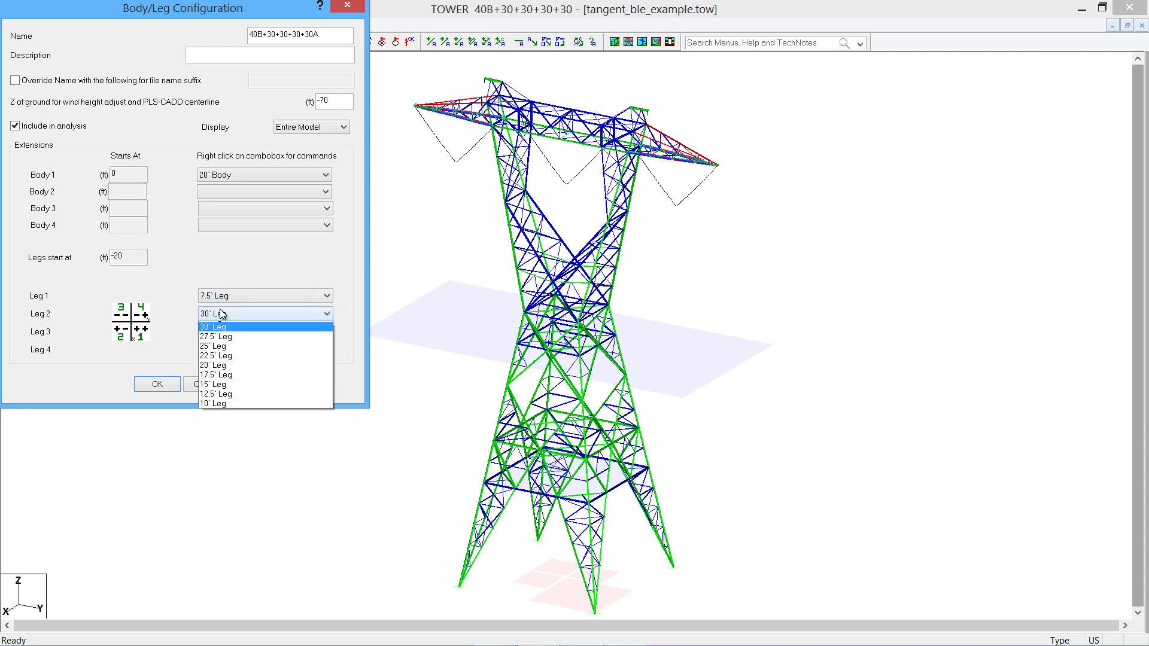
{"action": "left_click", "coordinate": [220, 347]}
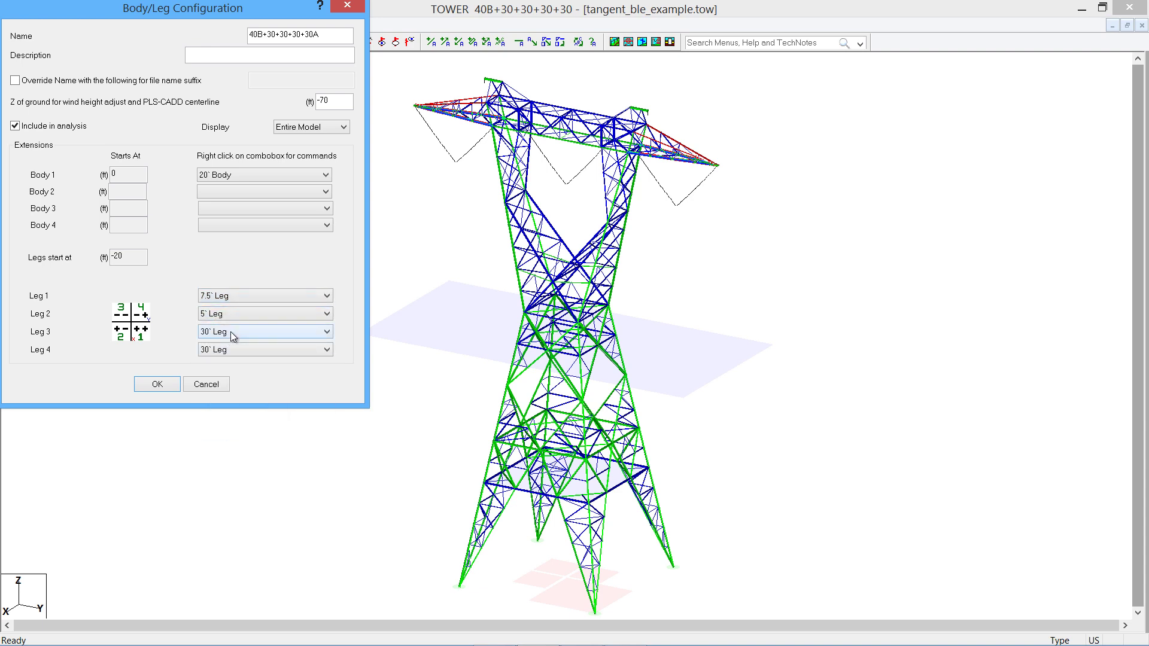
Assign the 22.5' Leg to Leg 3, keep the 30' Leg for Leg 4, and accept the configuration
{"action": "right_click", "coordinate": [231, 332]}
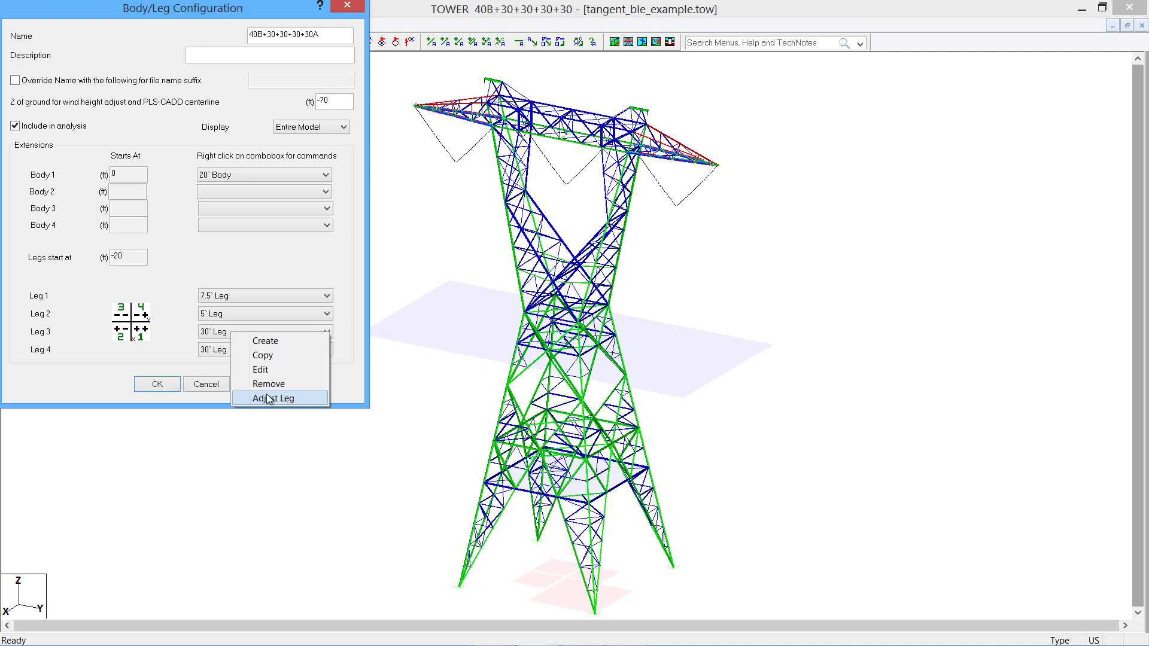
{"action": "left_click", "coordinate": [213, 333]}
{"action": "left_click", "coordinate": [221, 402]}
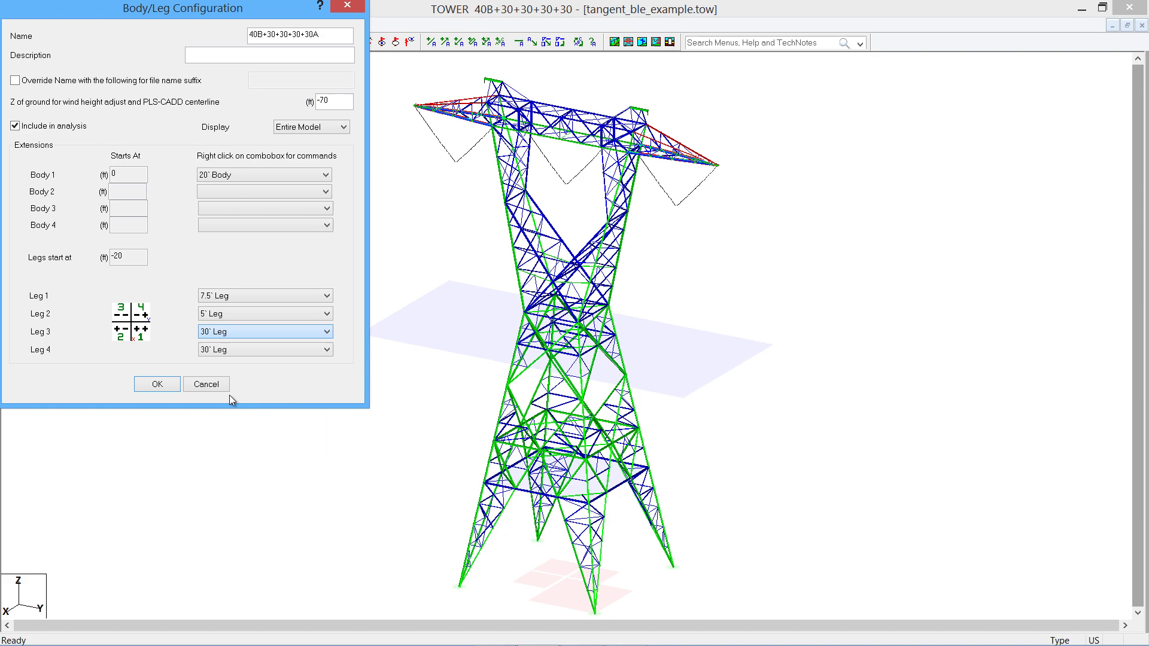
{"action": "left_click", "coordinate": [225, 349]}
{"action": "left_click", "coordinate": [230, 354]}
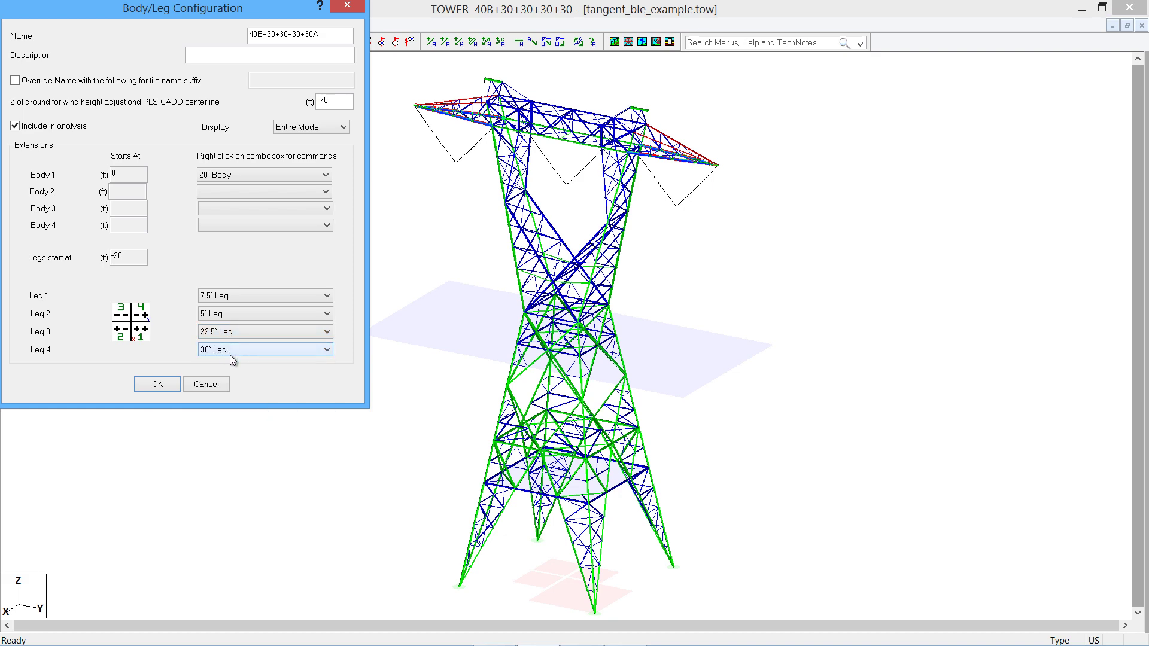
{"action": "left_click", "coordinate": [156, 385]}
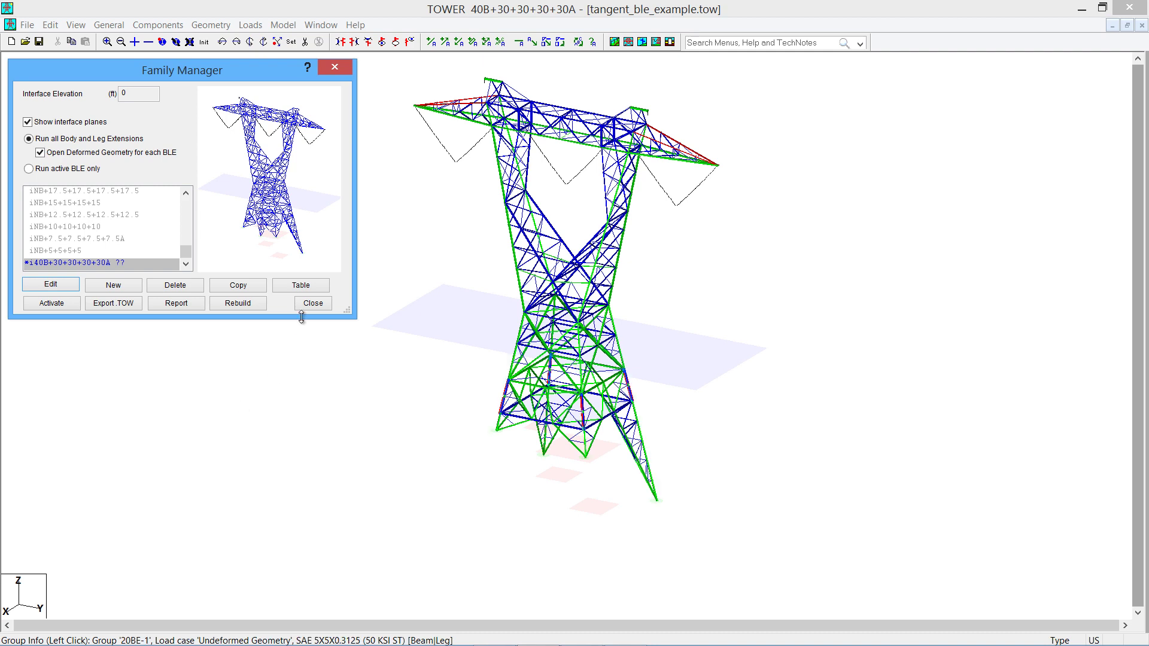
Try adding a row 35 to the configurations table with 40' Body for Body 1 and 10' Leg for Leg 1, and discard it
{"action": "left_click", "coordinate": [288, 288]}
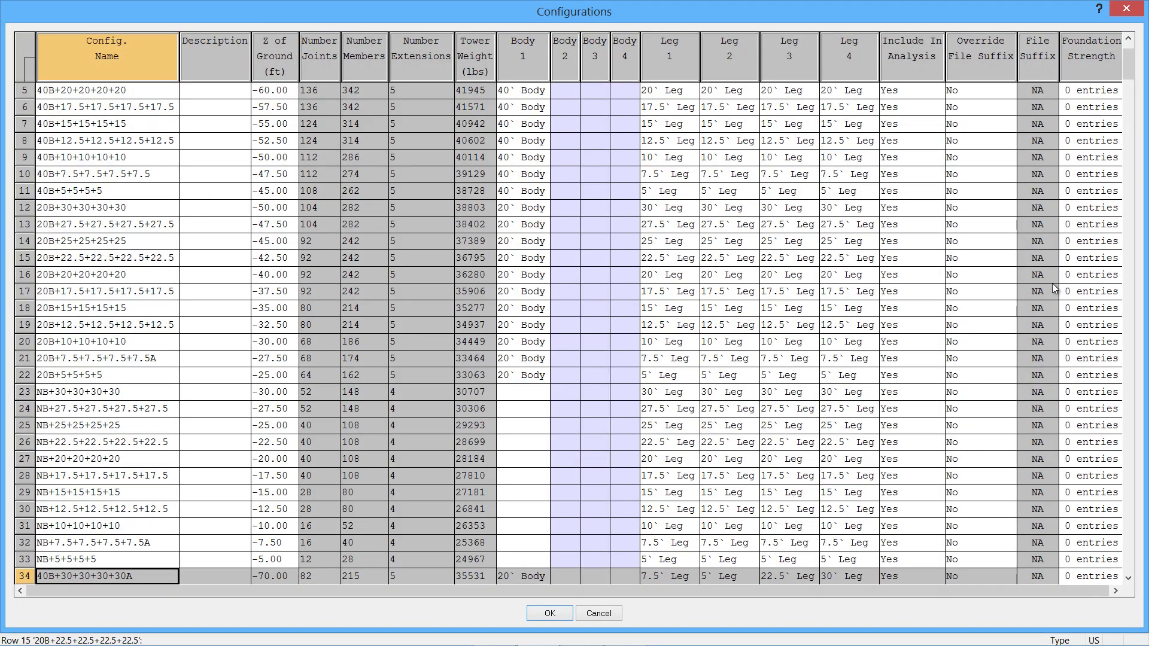
{"action": "left_click", "coordinate": [1129, 578]}
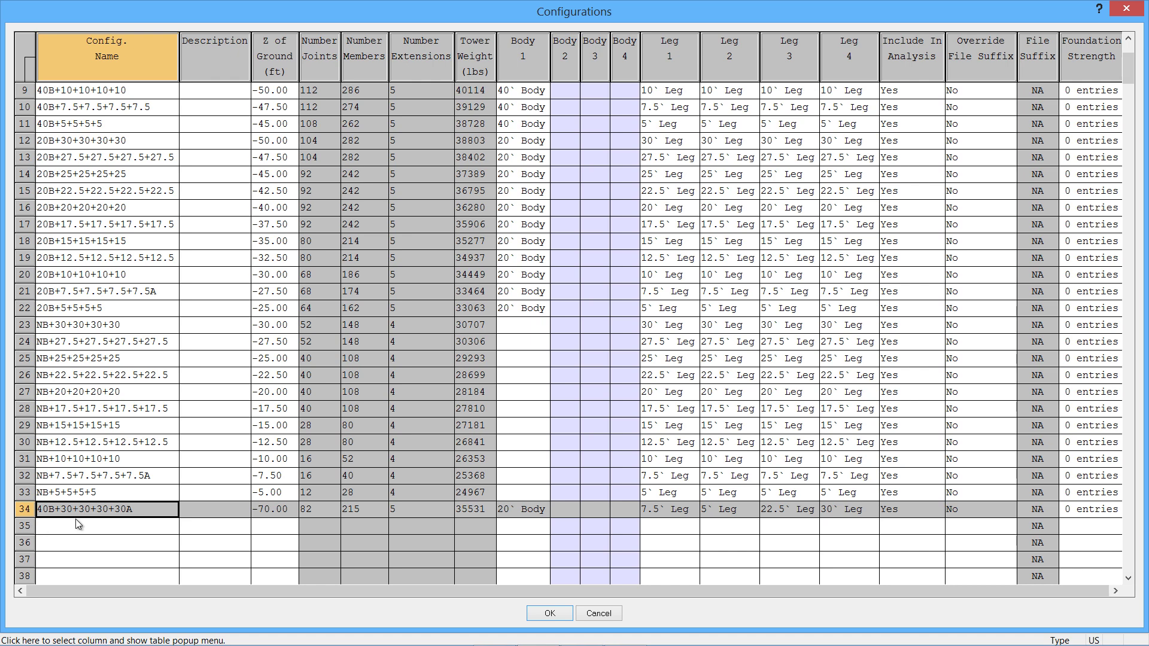
{"action": "left_click", "coordinate": [111, 527]}
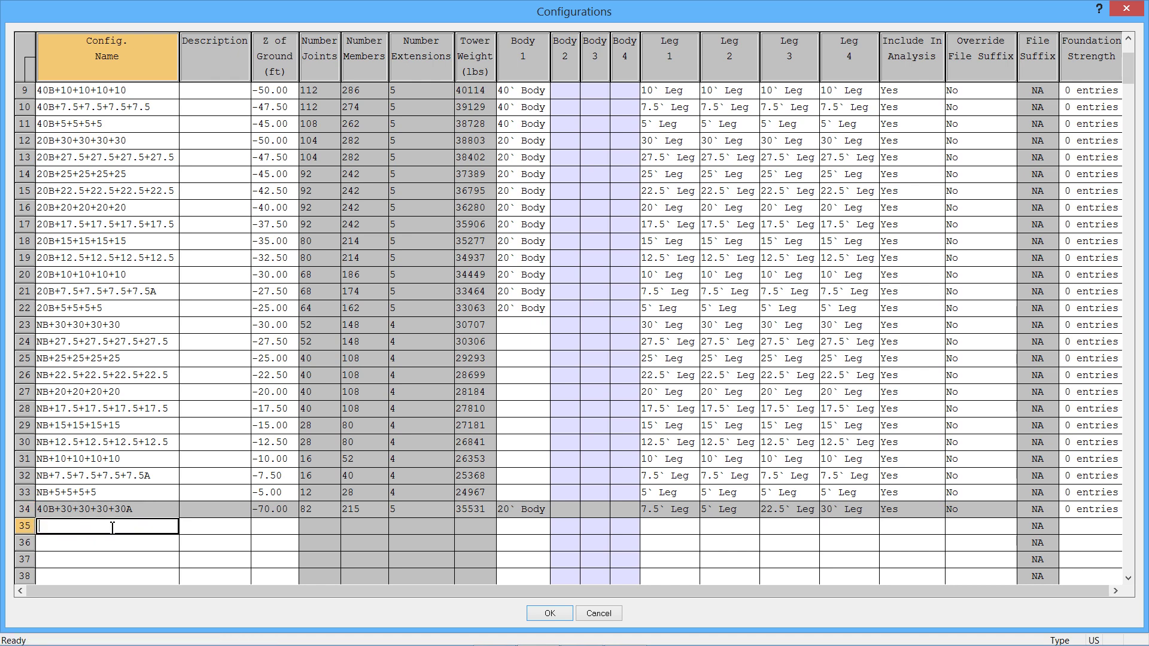
{"action": "left_click", "coordinate": [525, 528]}
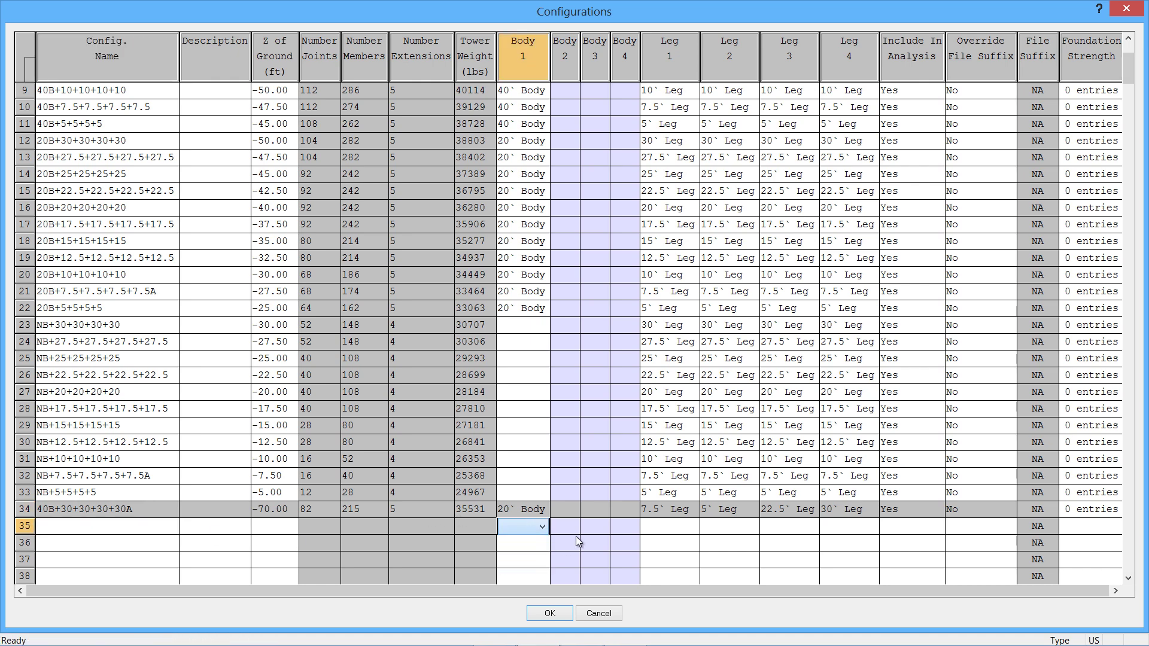
{"action": "left_click", "coordinate": [665, 528]}
{"action": "left_click", "coordinate": [666, 509]}
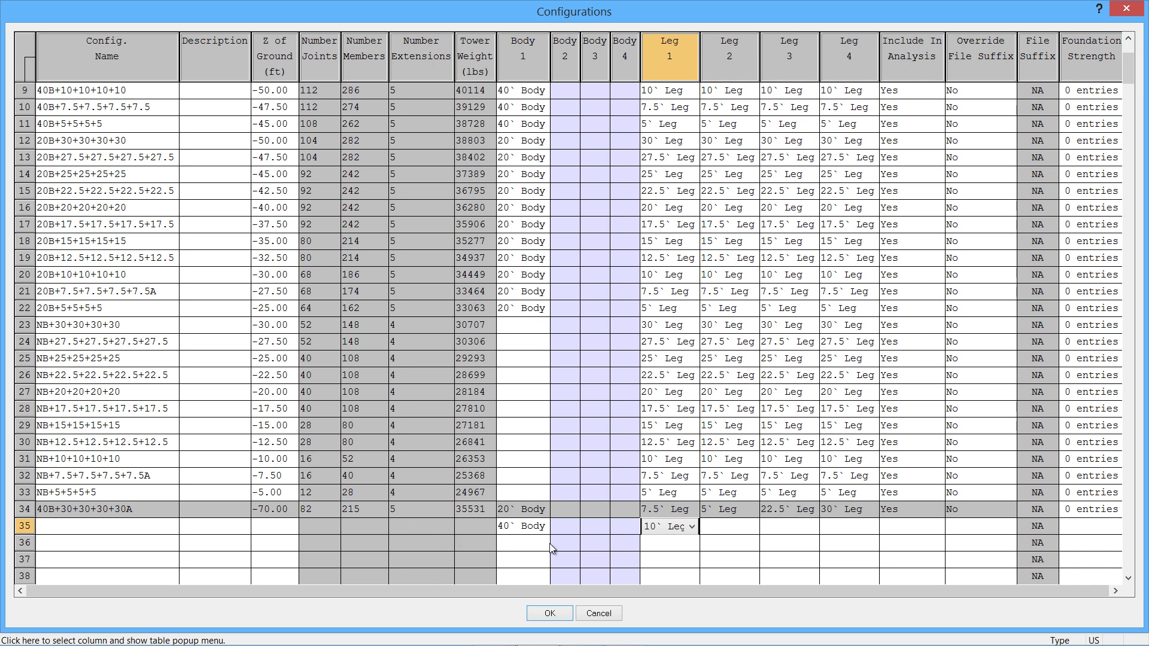
{"action": "left_click", "coordinate": [598, 614]}
{"action": "left_click", "coordinate": [597, 614]}
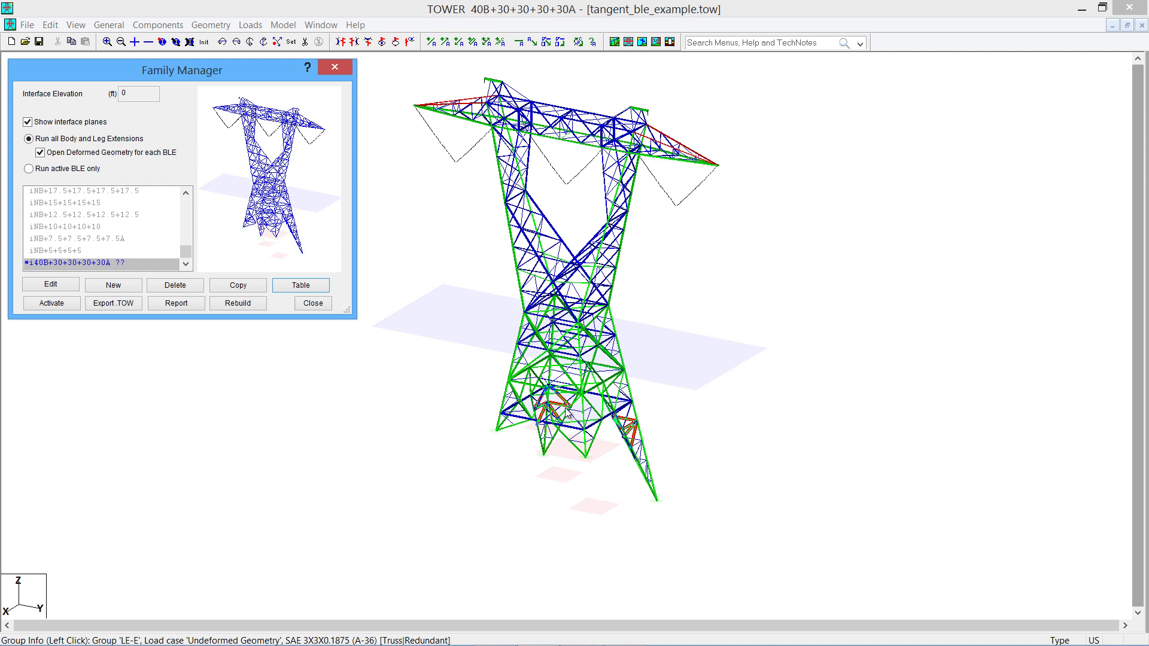
Switch Open Deformed Geometry for each BLE off and back on, and close the Family Manager
{"action": "left_click", "coordinate": [41, 153]}
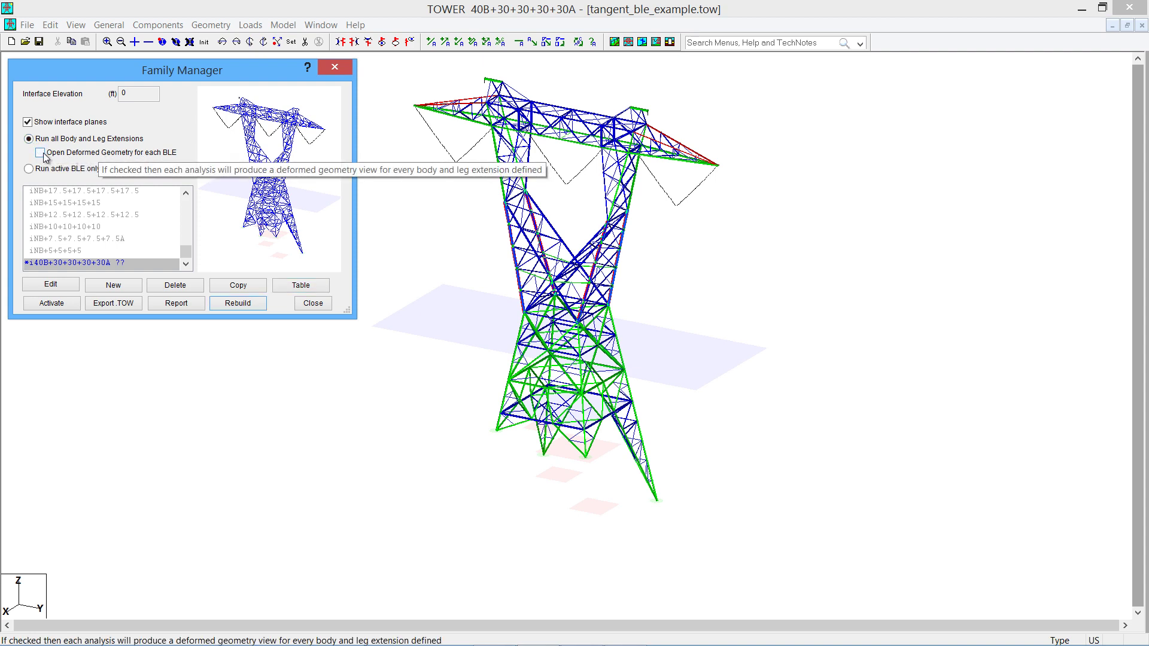
{"action": "left_click", "coordinate": [41, 154]}
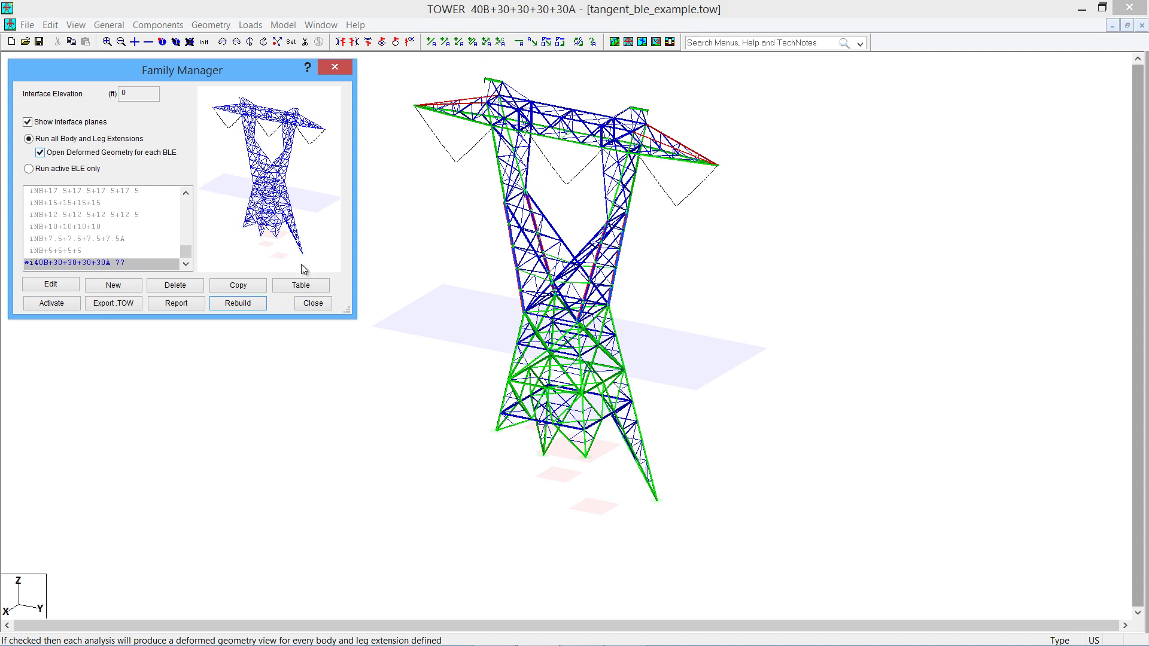
{"action": "left_click", "coordinate": [314, 305]}
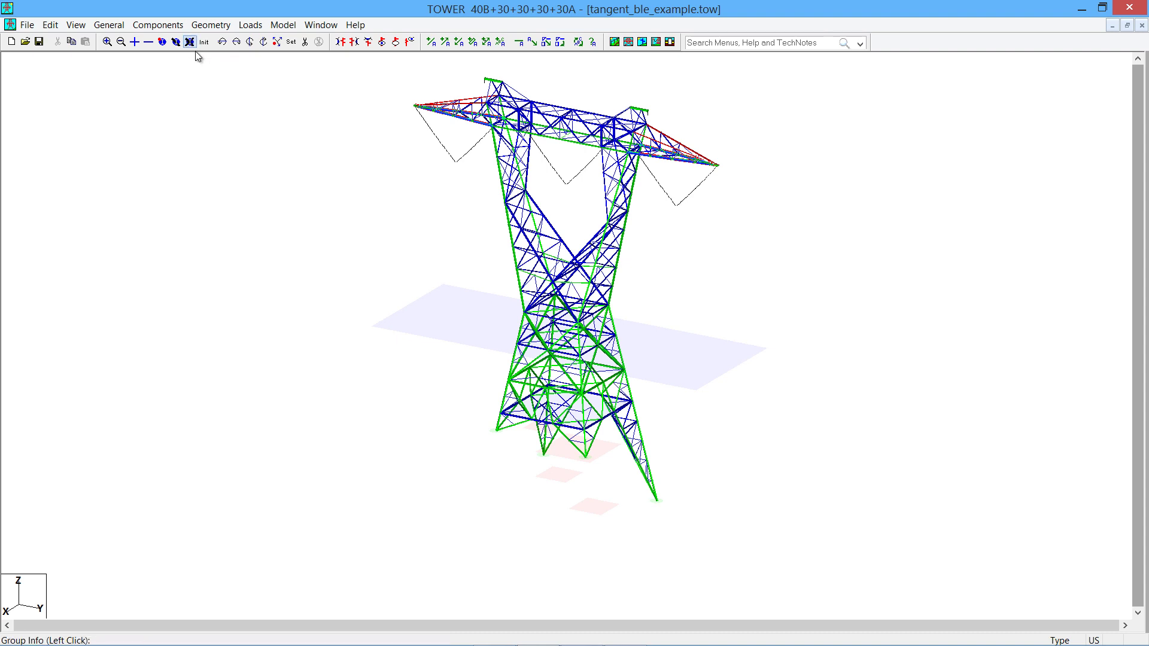
Look up the lower body member's group 20BE-E in the Angle Groups table and close the table
{"action": "left_click", "coordinate": [546, 380]}
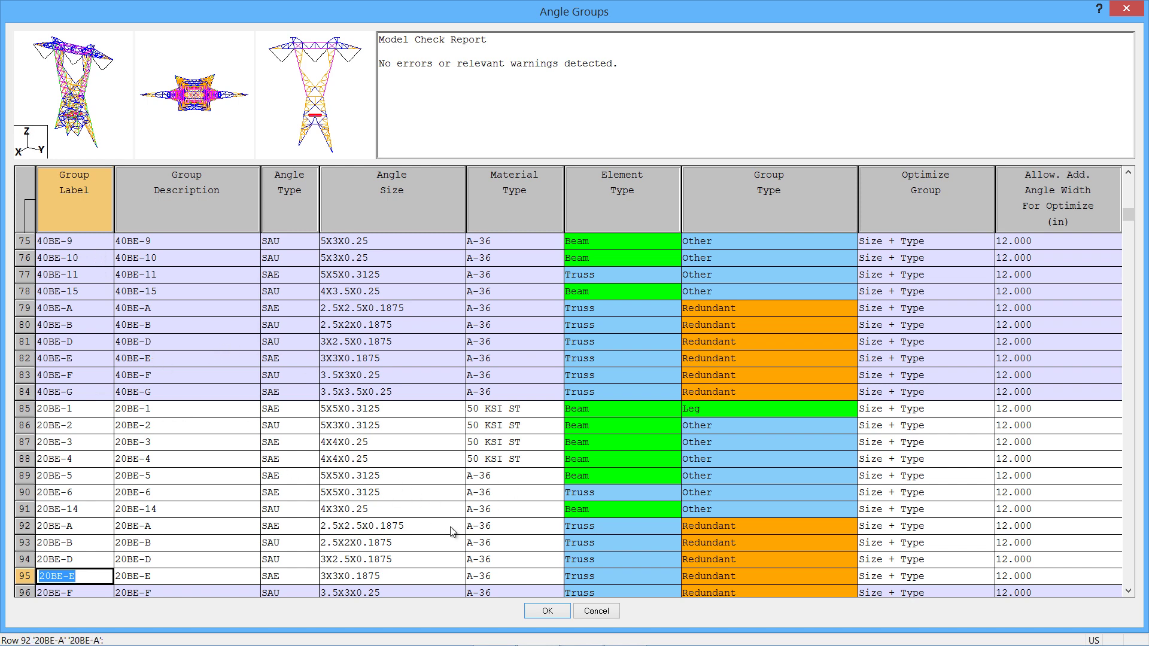
{"action": "left_click", "coordinate": [547, 611]}
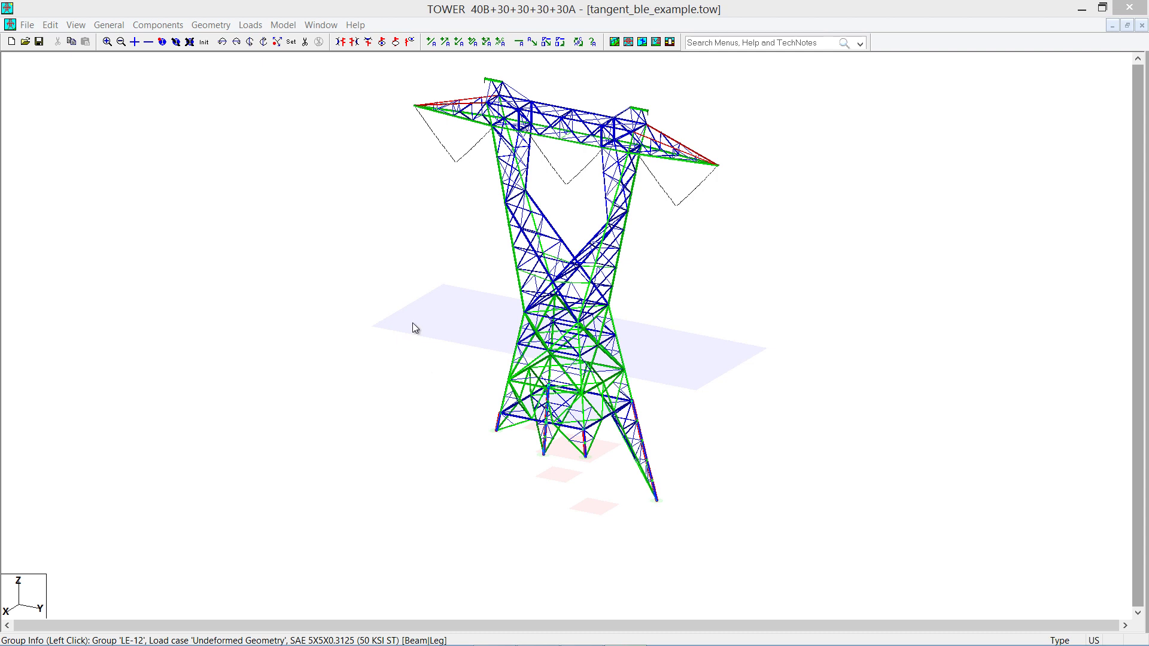
Run the analysis of all body and leg extensions and examine the family results summary
{"action": "left_click", "coordinate": [282, 25]}
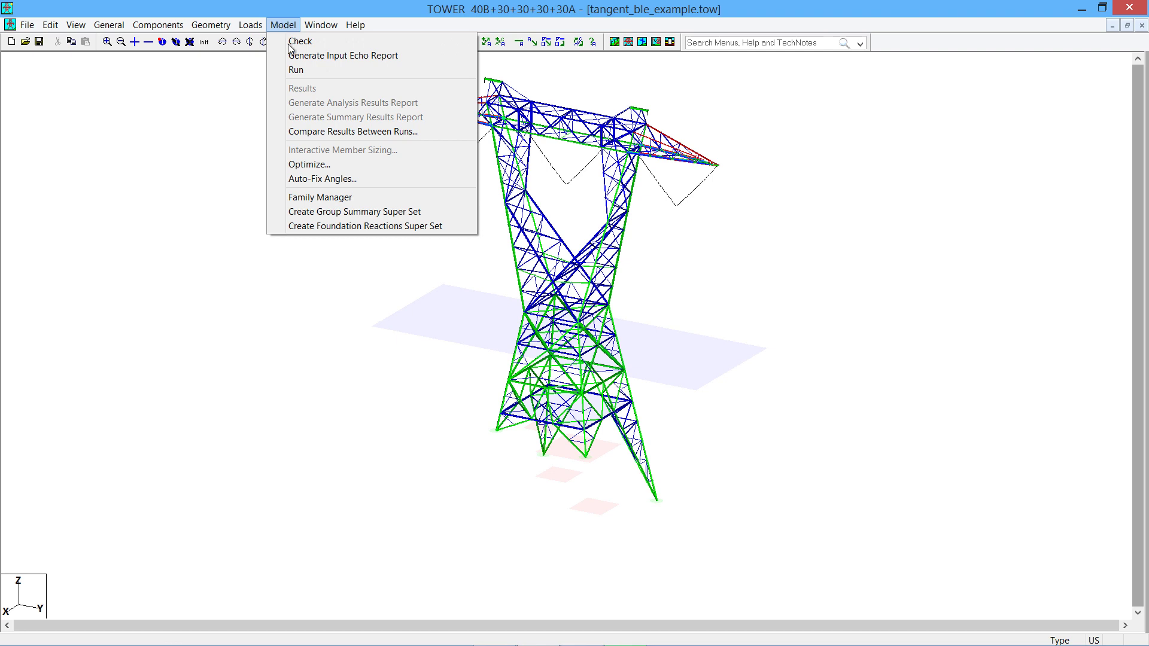
{"action": "left_click", "coordinate": [301, 71]}
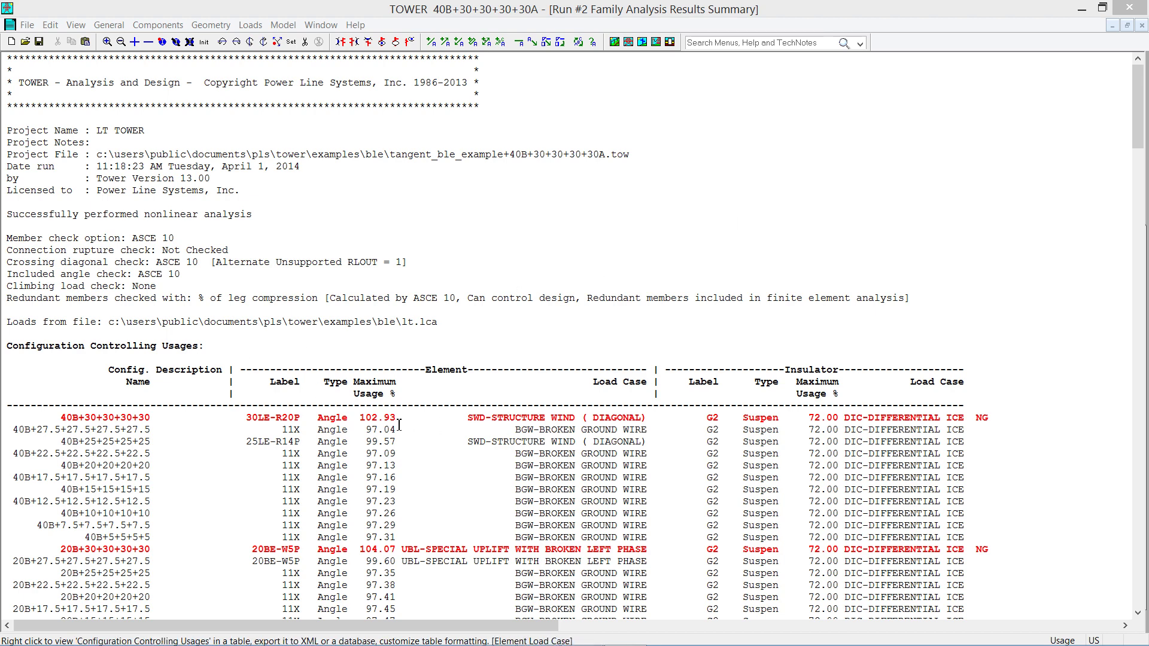
{"action": "left_click", "coordinate": [1141, 103]}
{"action": "left_click_drag", "start_coordinate": [1140, 103], "coordinate": [1140, 385]}
Leave the results summary and tile all the deformed geometry windows vertically
{"action": "left_click", "coordinate": [1142, 25]}
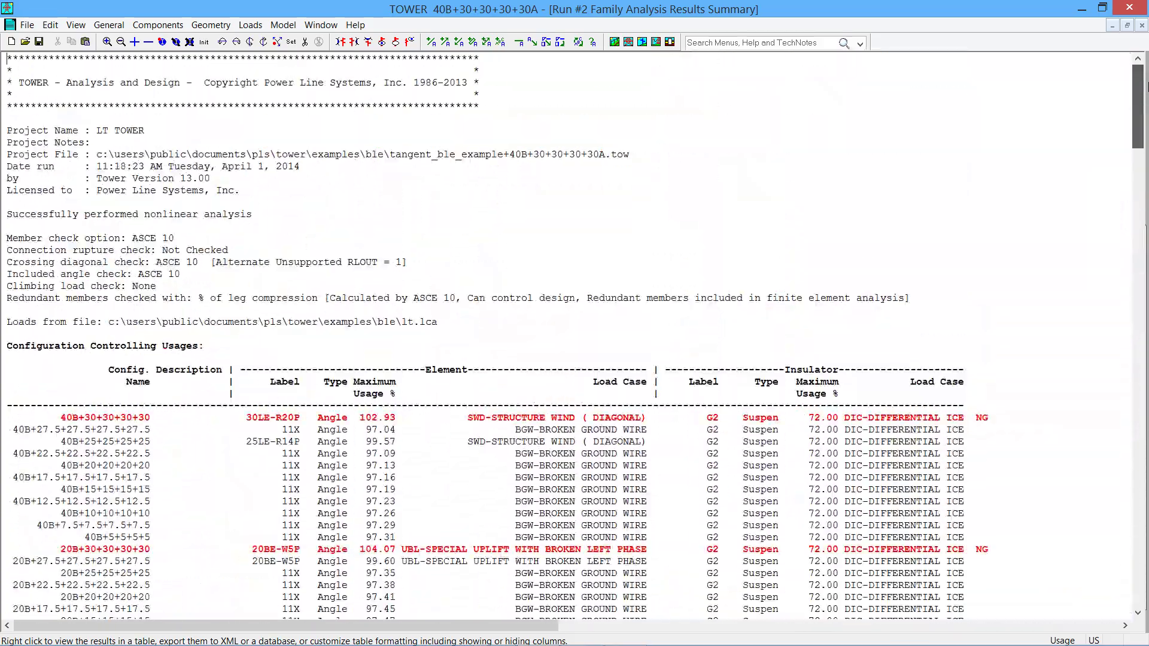
{"action": "left_click", "coordinate": [1115, 25]}
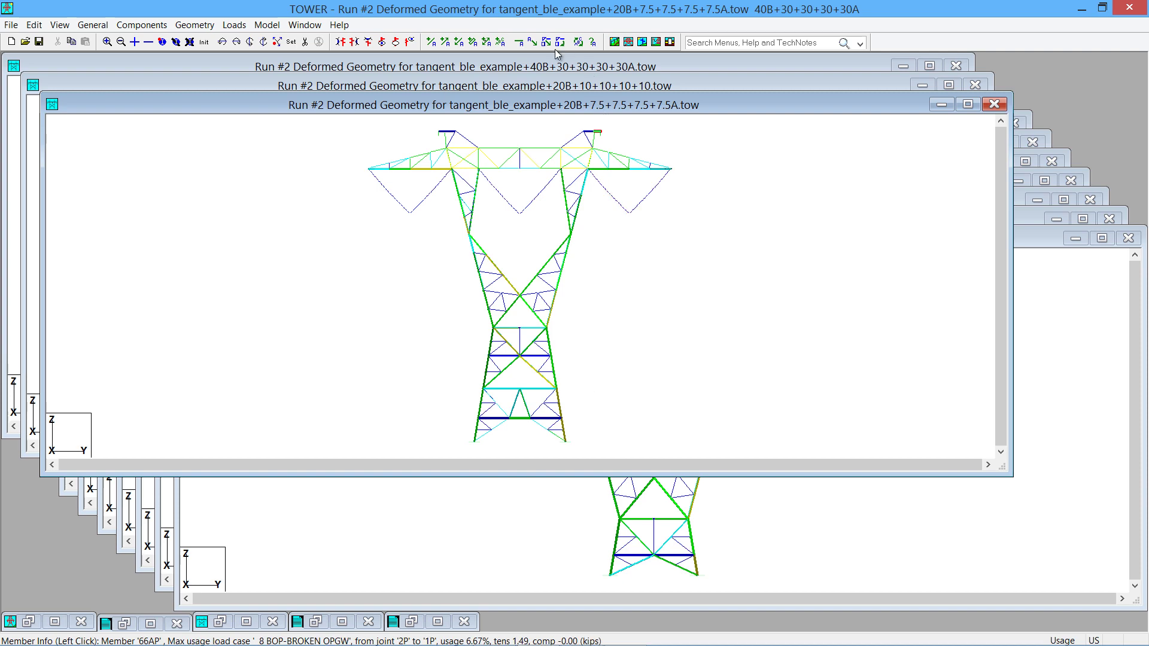
{"action": "left_click", "coordinate": [307, 26]}
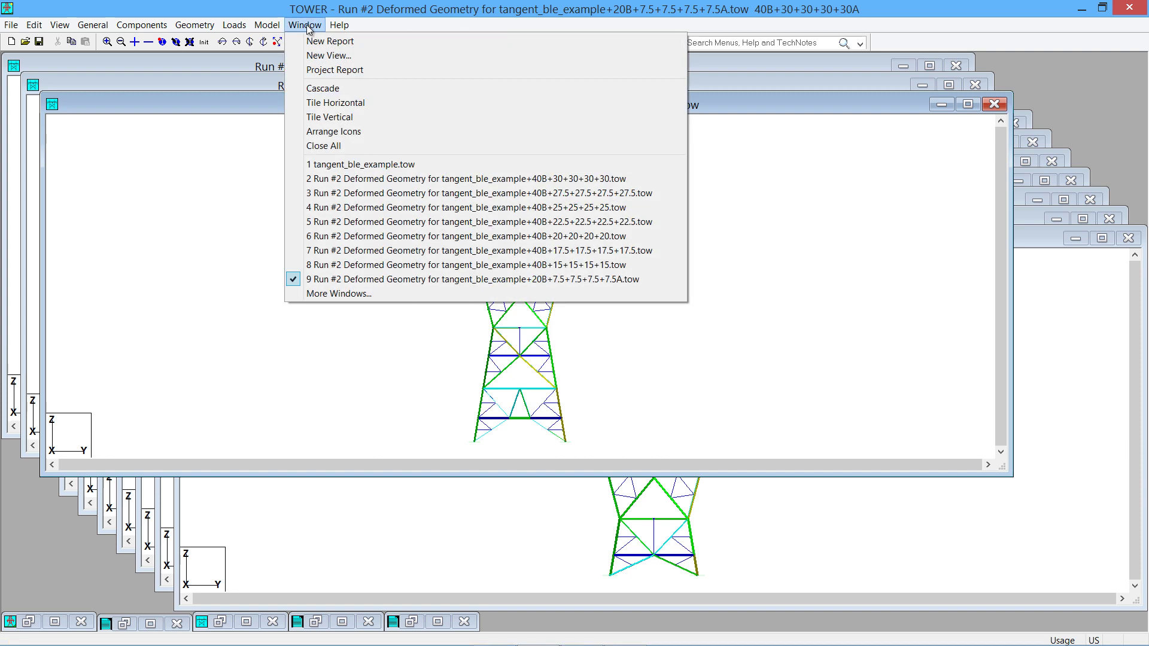
{"action": "left_click", "coordinate": [329, 118]}
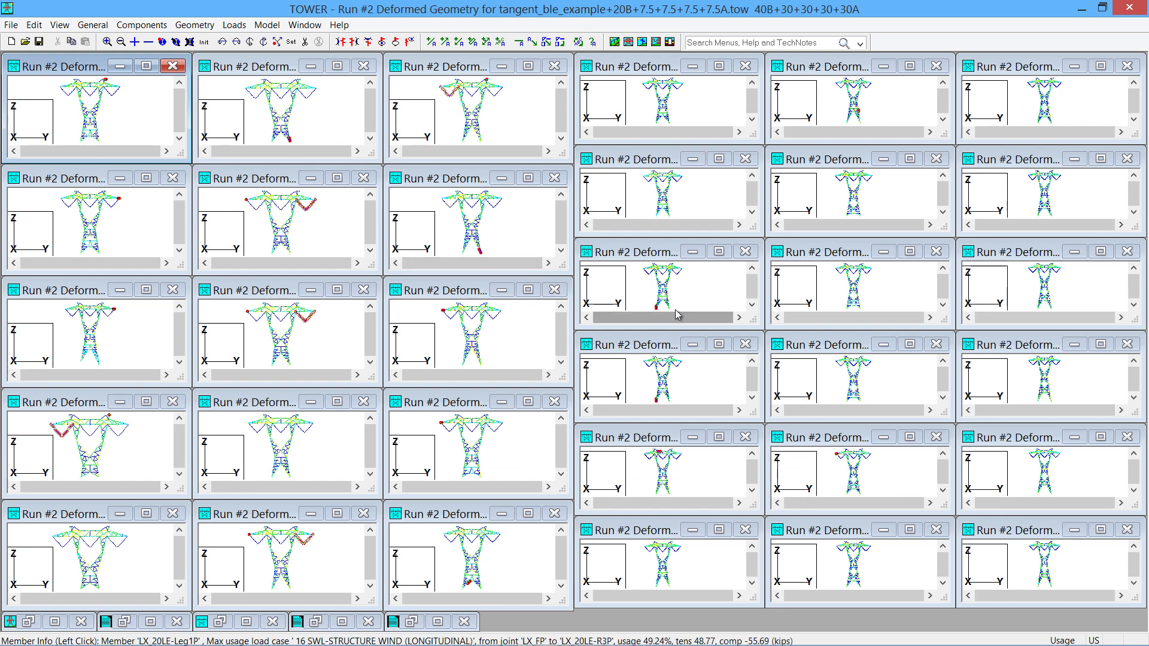
Maximize the deformed geometry of the 20B+5+5+5+5 configuration and review its 3D display controls
{"action": "double_click", "coordinate": [451, 404]}
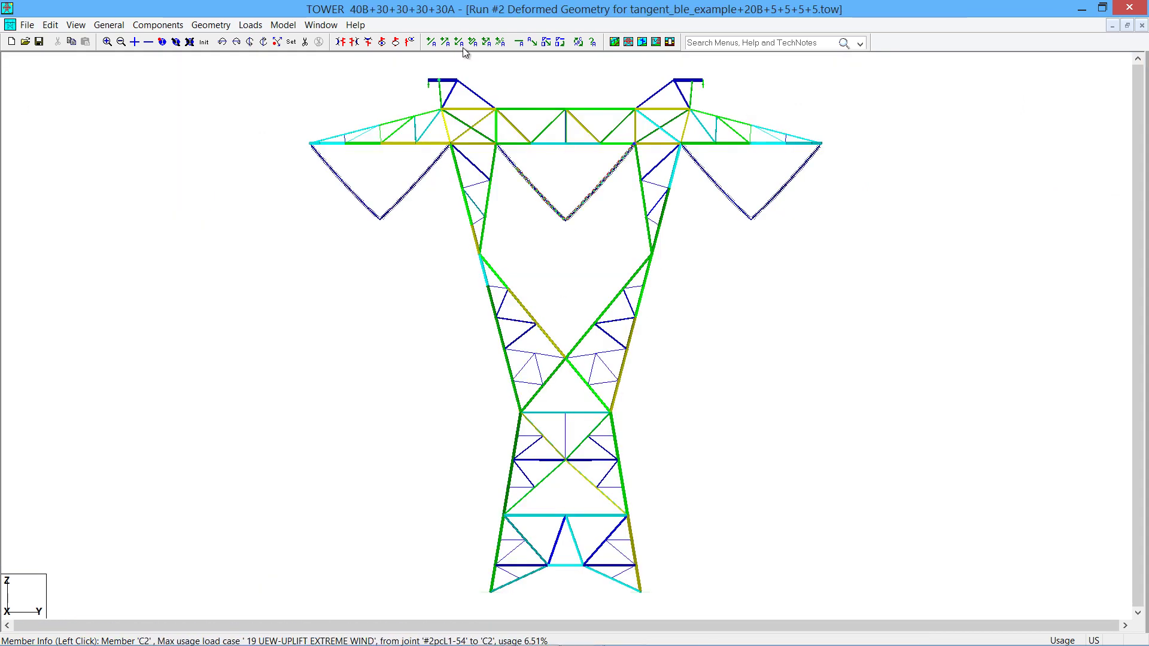
{"action": "left_click", "coordinate": [292, 42]}
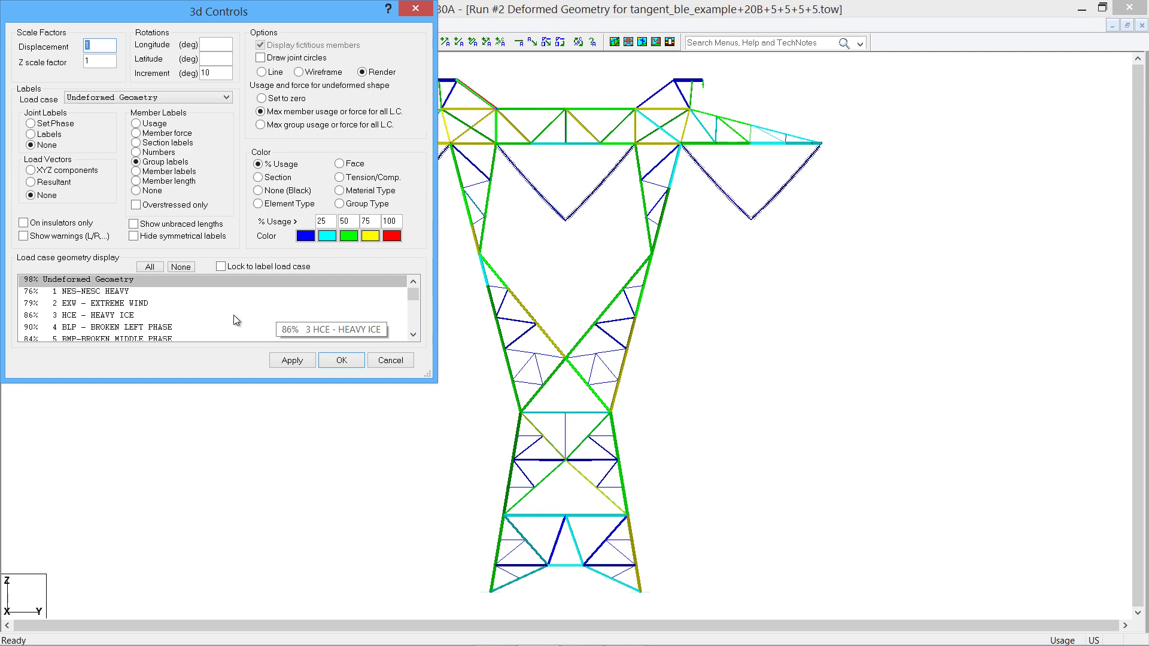
{"action": "left_click", "coordinate": [343, 360]}
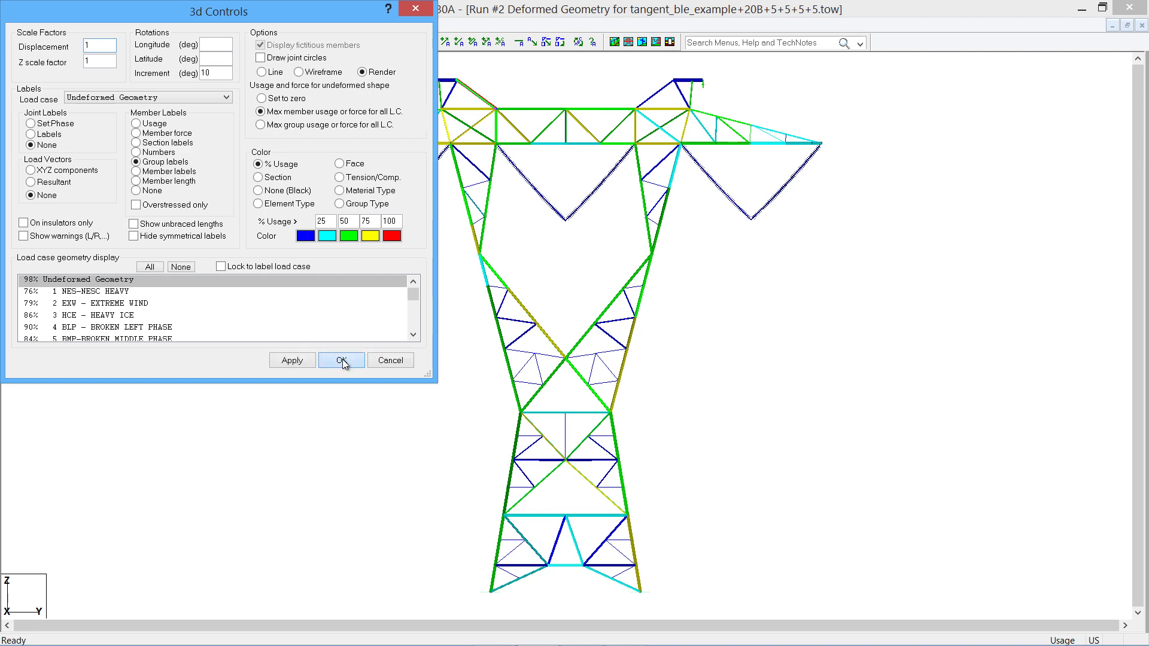